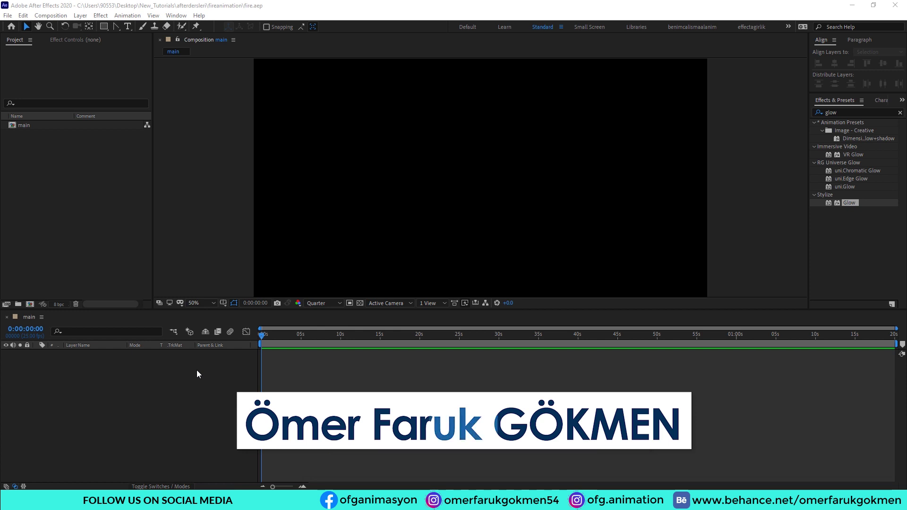
Step: Draw a closed four-point pale pink shape with the Pen tool near the composition centre
left_click(197, 370)
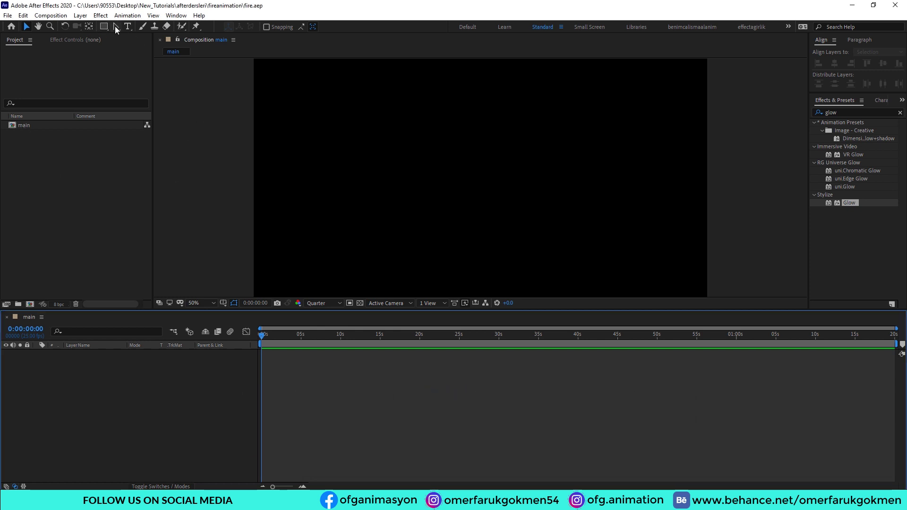
left_click_drag(115, 26, 134, 34)
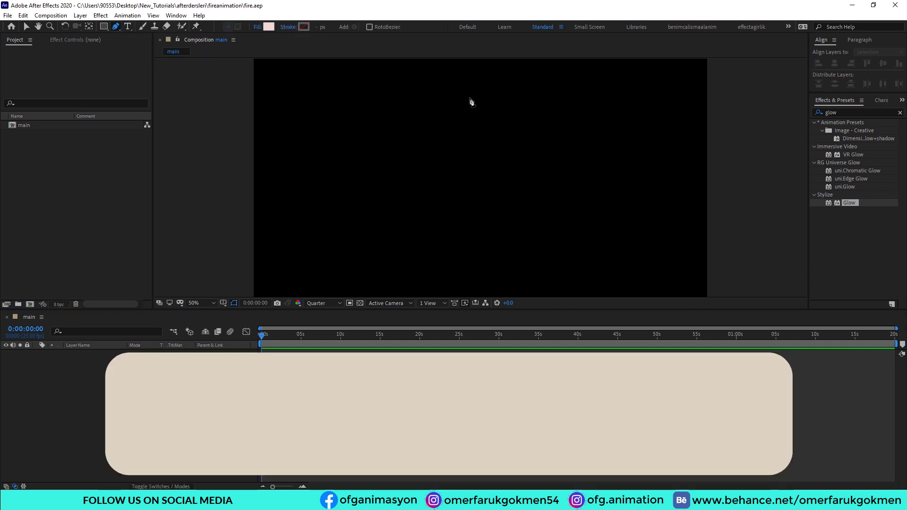
left_click(480, 100)
left_click(440, 173)
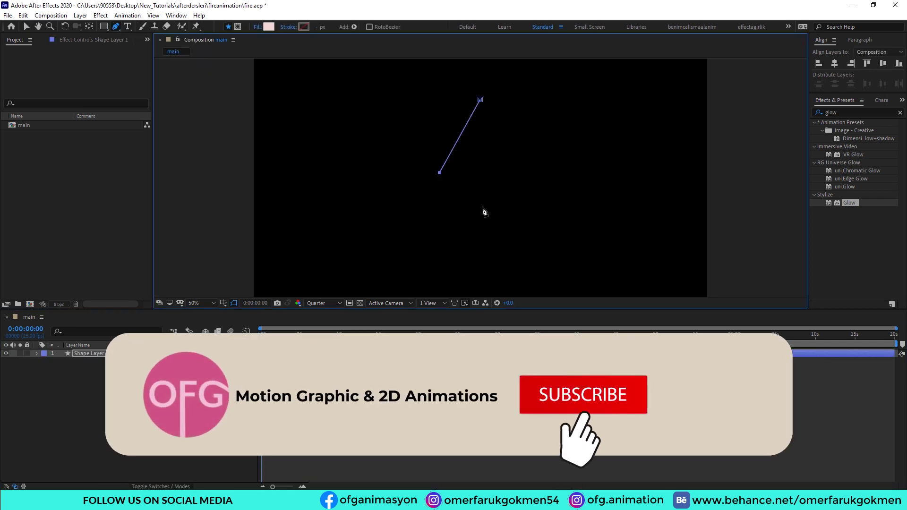
left_click(483, 206)
left_click(530, 178)
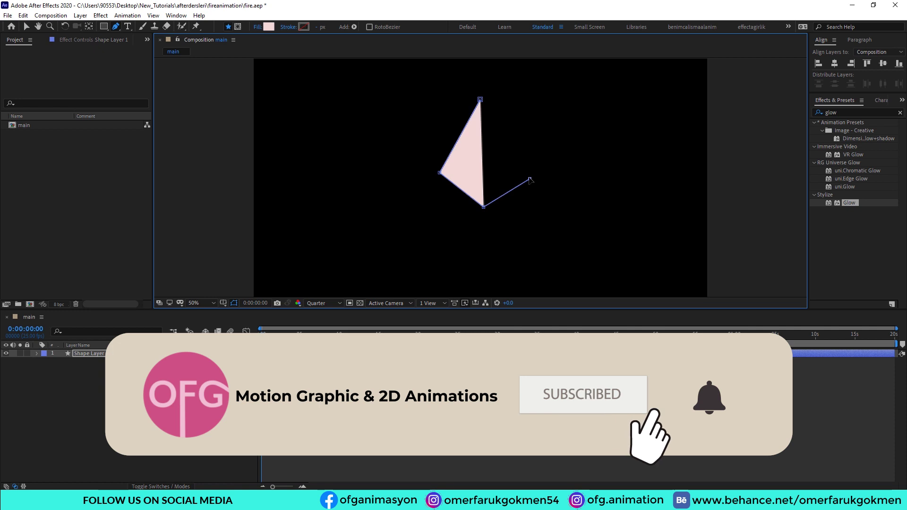
left_click(480, 100)
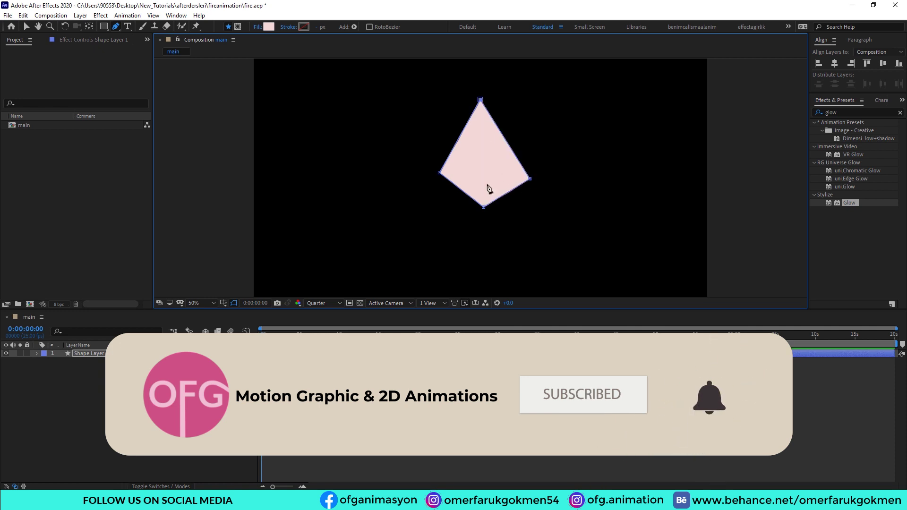
Step: Pull Bezier handles on the corners and adjust points to round the shape into a symmetric teardrop
left_click_drag(117, 27, 150, 59)
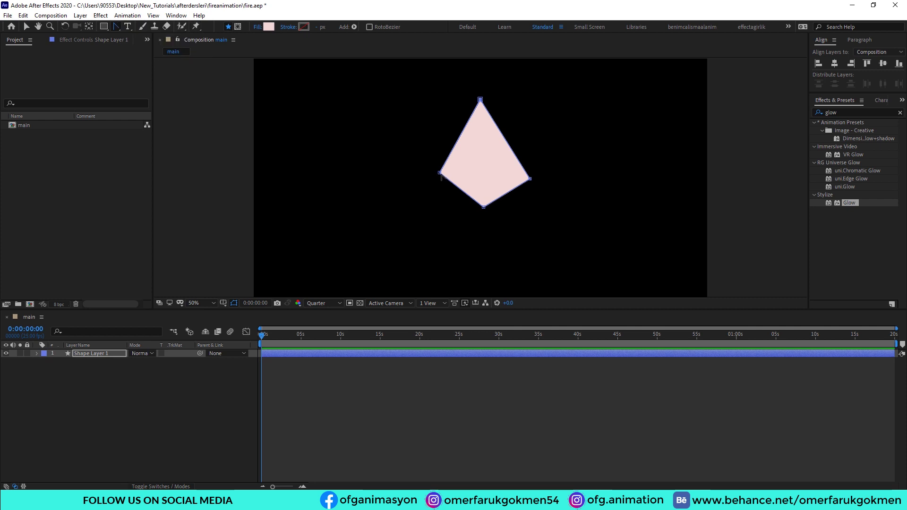
left_click_drag(440, 173, 441, 196)
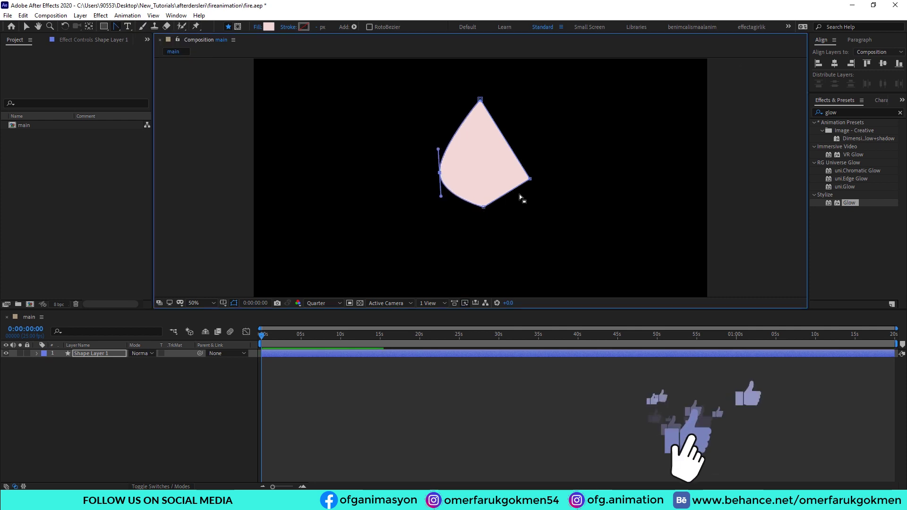
left_click_drag(530, 179, 529, 199)
left_click(484, 206)
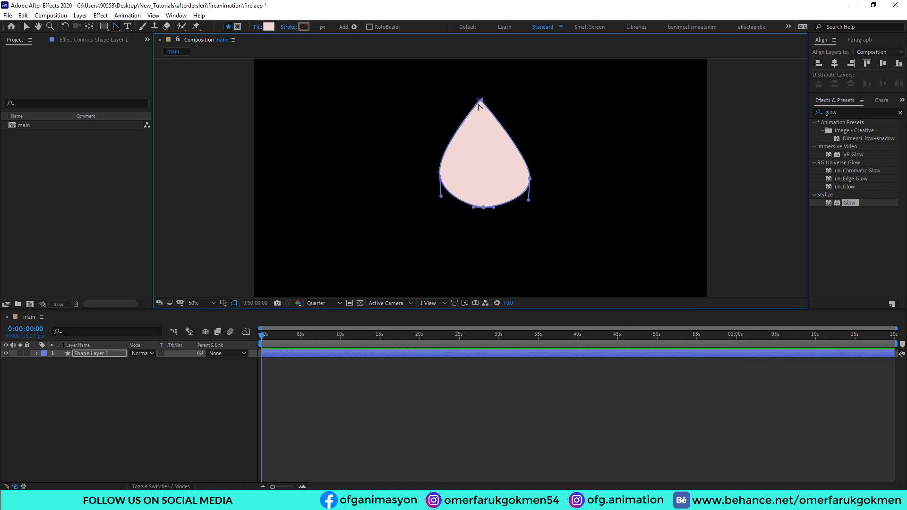
mouse_move(480, 100)
left_mouse_down()
mouse_move(460, 106)
mouse_move(474, 102)
left_mouse_up()
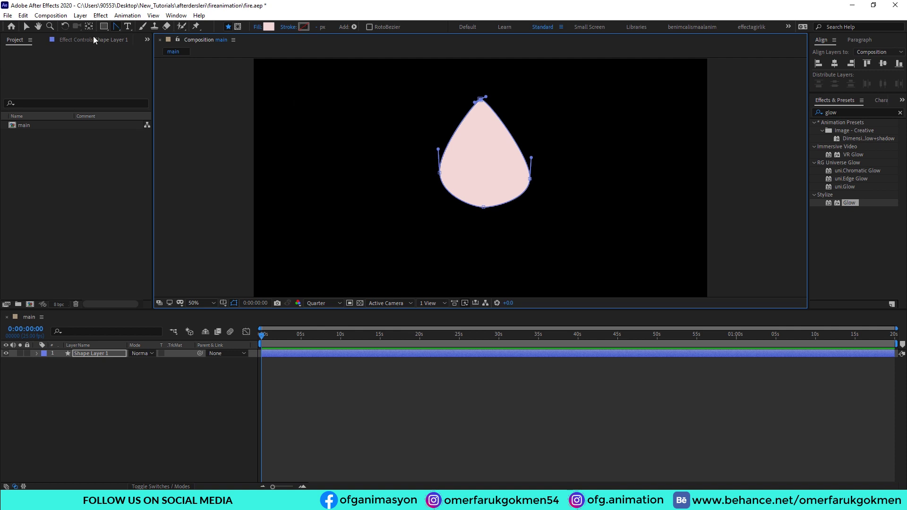
left_click_drag(115, 28, 142, 34)
left_click_drag(527, 182, 518, 176)
left_click_drag(443, 176, 446, 172)
Step: Find Wave Warp in Effects & Presets and apply it to Shape Layer 1
left_click(88, 354)
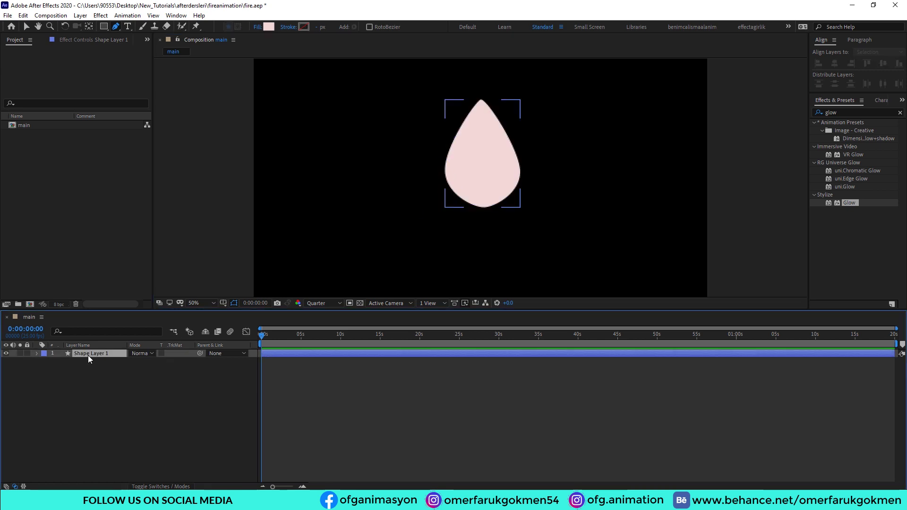
left_click(832, 112)
type("wa")
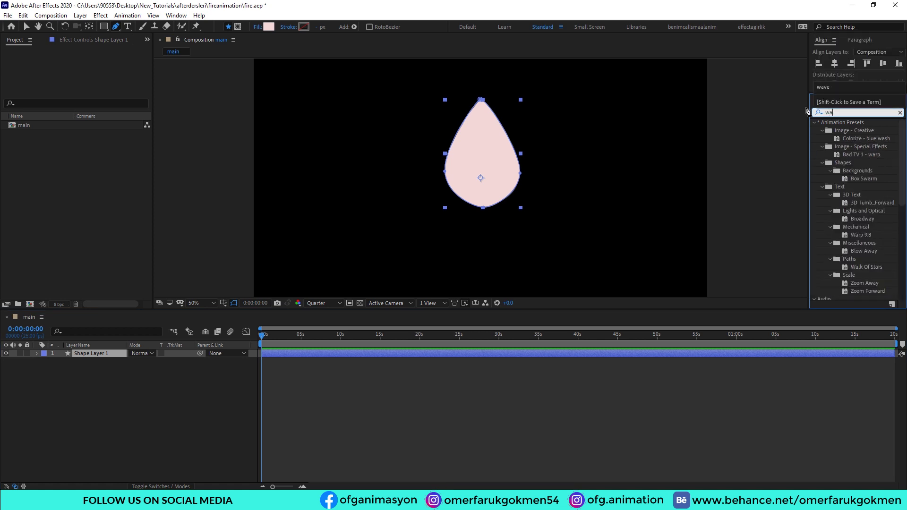
type("ve war")
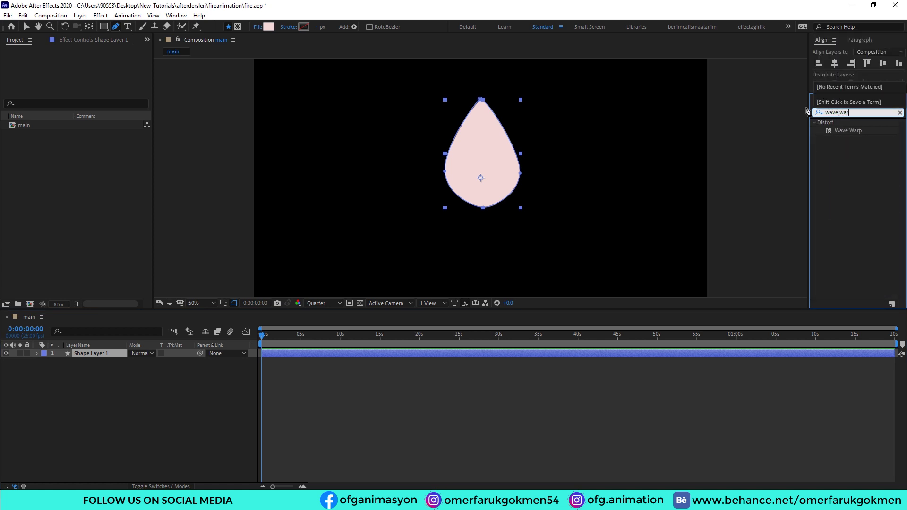
left_click(859, 132)
left_click_drag(860, 130, 499, 171)
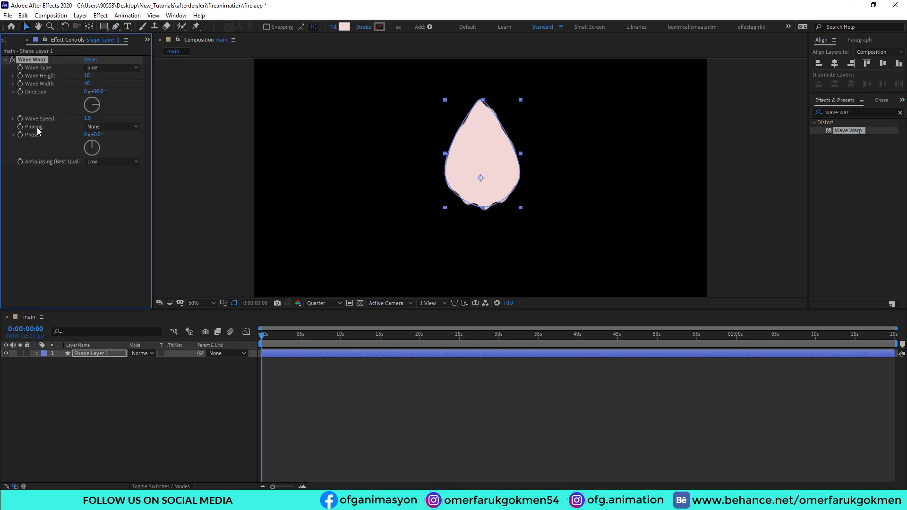
Step: Set Wave Warp pinning to Bottom Edge, direction 0°, height 20, width 150, and preview
left_click(93, 127)
left_click(105, 203)
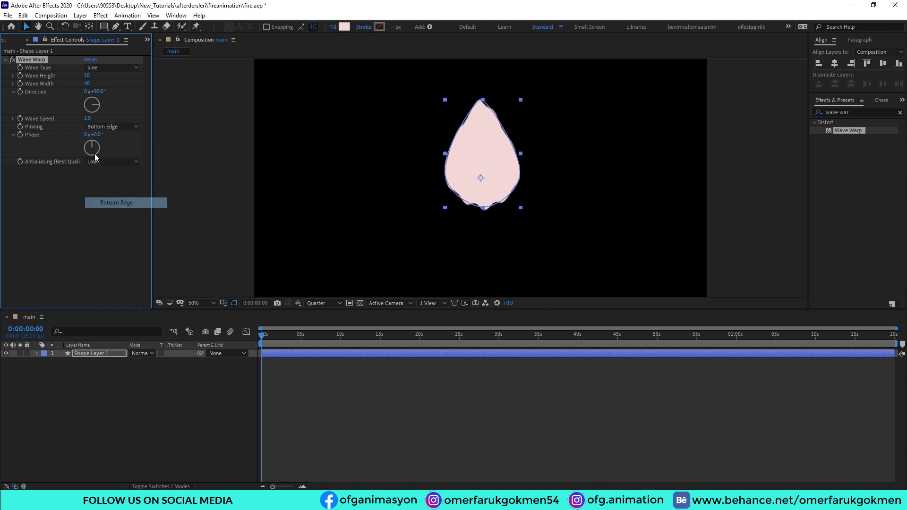
left_click(99, 91)
type("0")
key("Return")
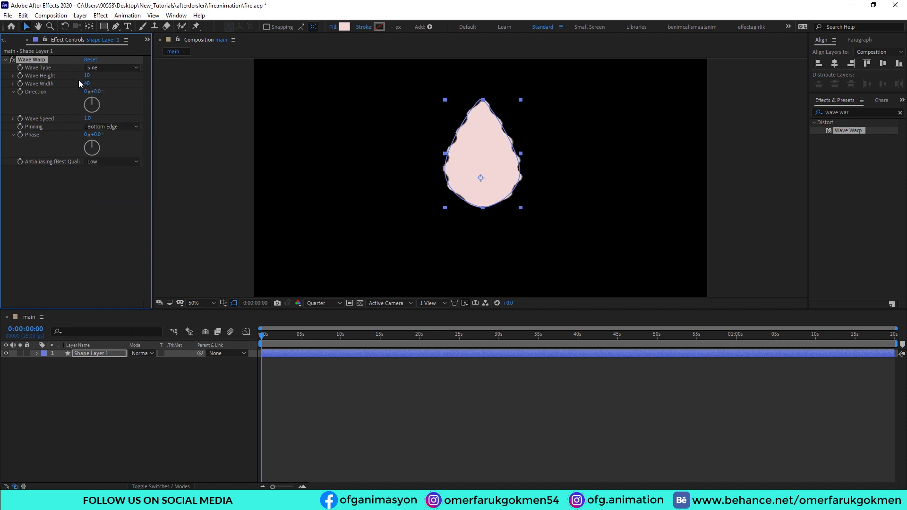
left_click(87, 76)
left_click(87, 83)
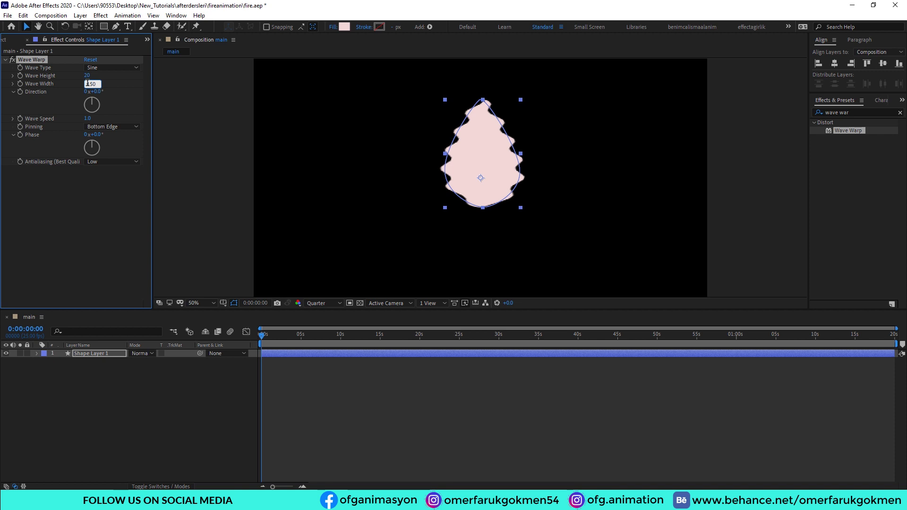
type("150")
left_click(66, 234)
left_click(208, 379)
key("space")
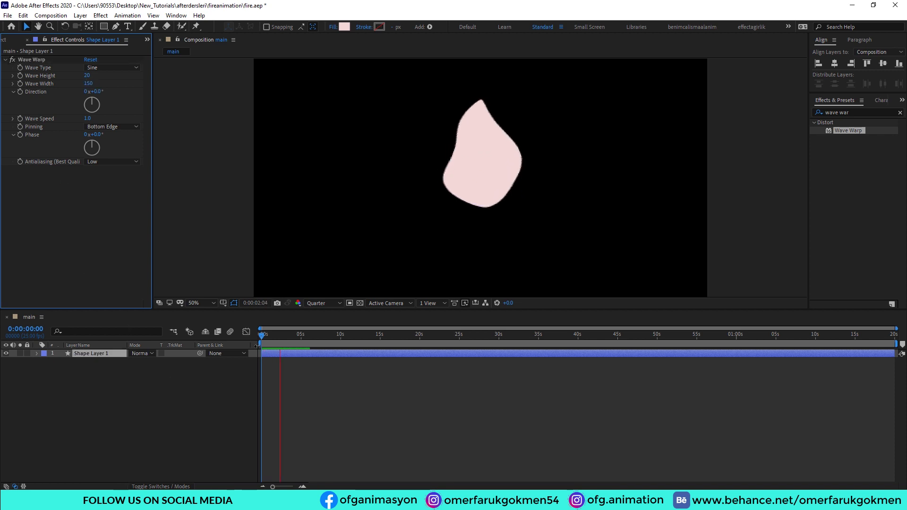
Step: Duplicate the teardrop layer and scale the copy narrower from the left side
left_click(103, 355)
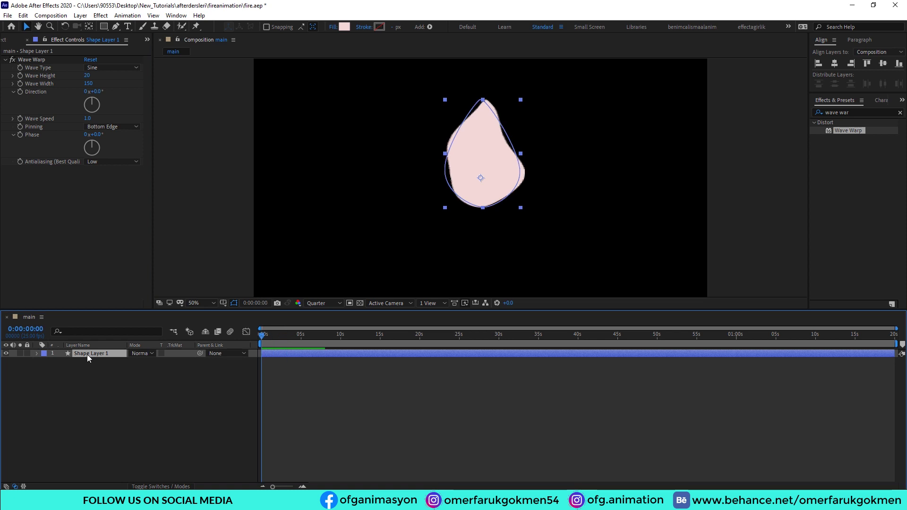
left_click(23, 15)
left_click(58, 138)
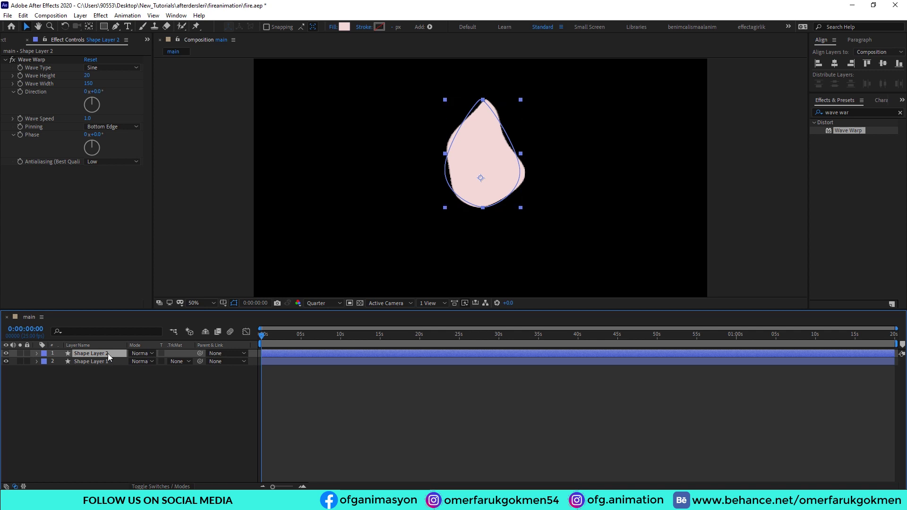
left_click(446, 155)
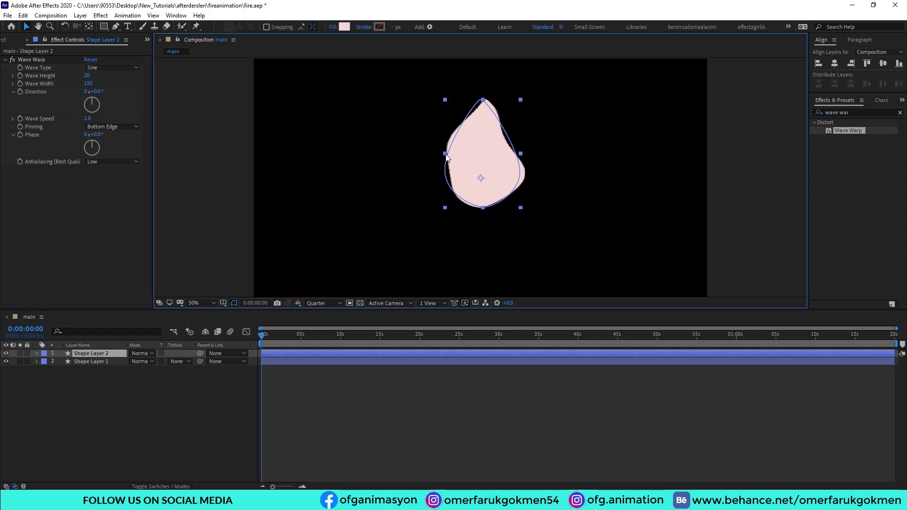
left_click_drag(446, 155, 461, 157)
Step: Set Shape Layer 1's track matte to Alpha Matte "Shape Layer 2" and preview the flame
left_click(104, 360)
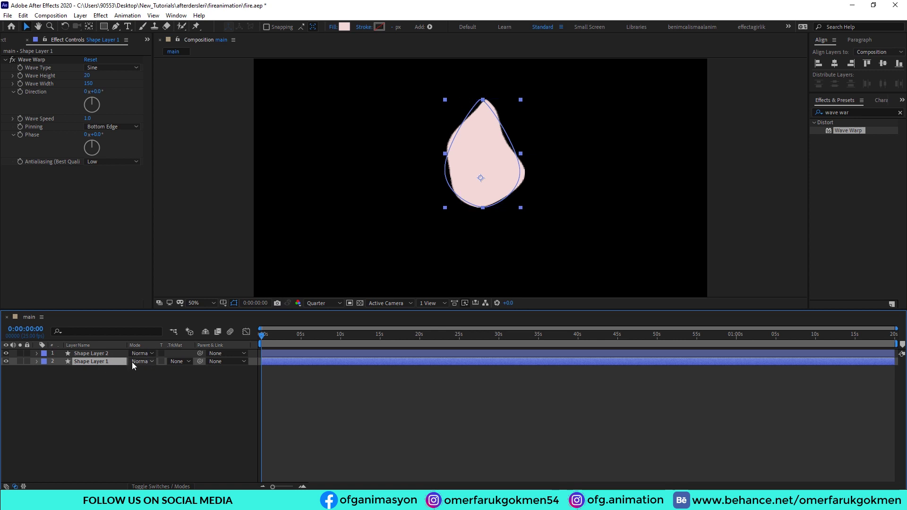
left_click(183, 362)
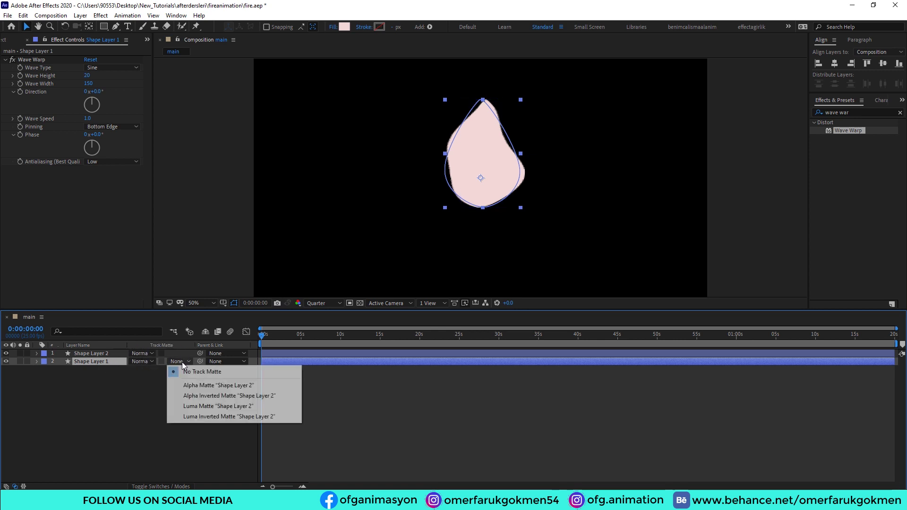
left_click(194, 386)
key("space")
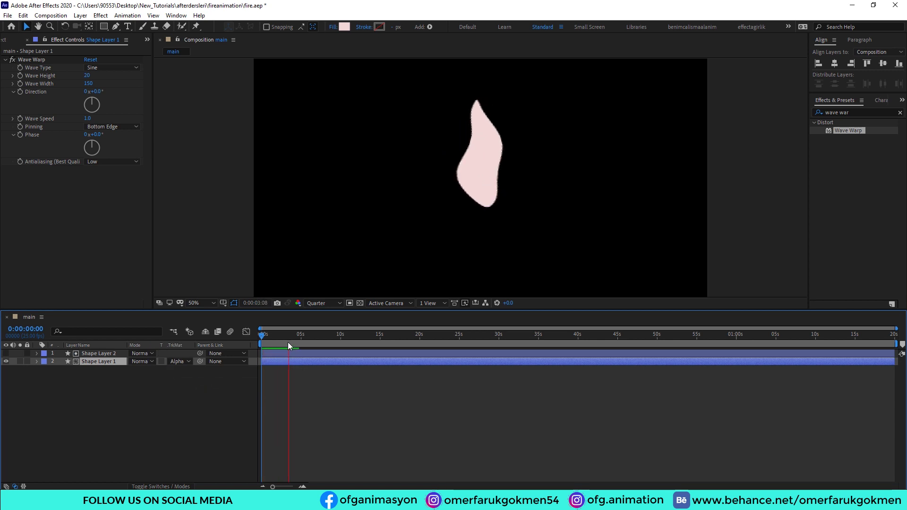
key("space")
Step: Duplicate Shape Layers 1 and 2 and shift the copies right as a second flame tip
left_click(152, 378)
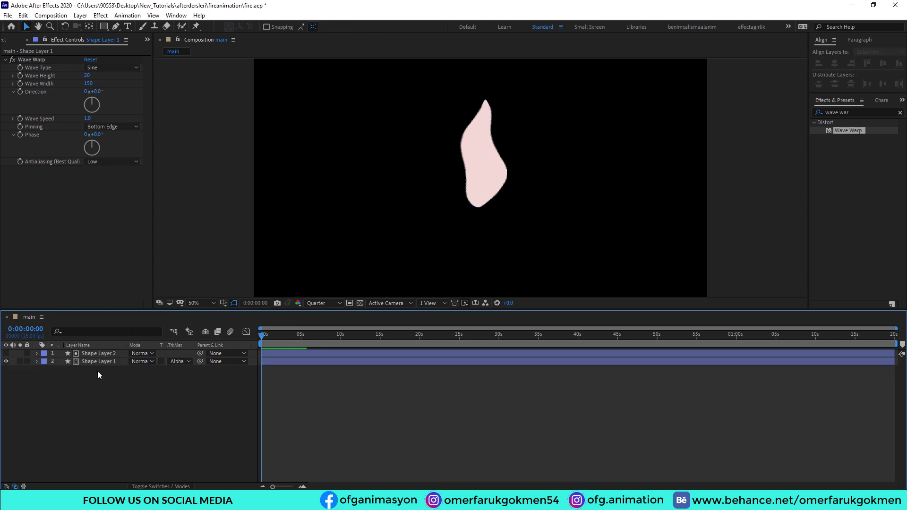
left_click(98, 362)
left_click(98, 353, "shift")
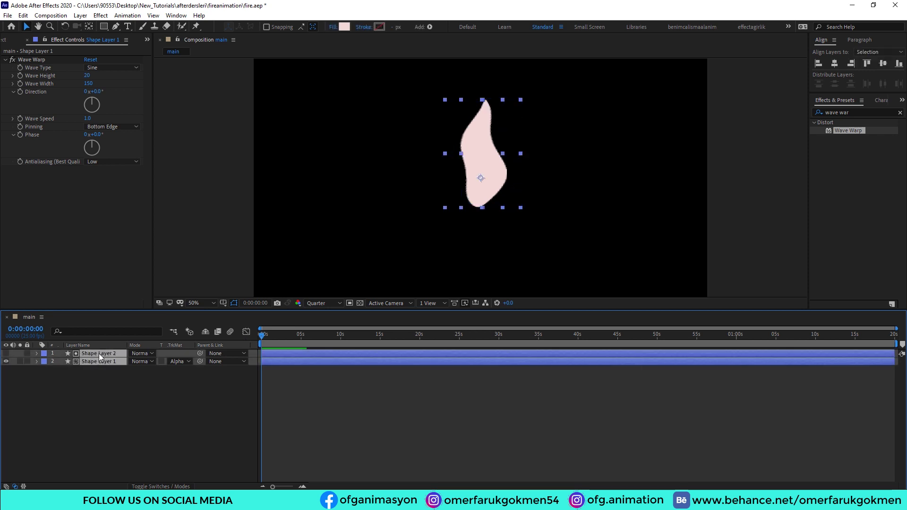
key("ctrl+d")
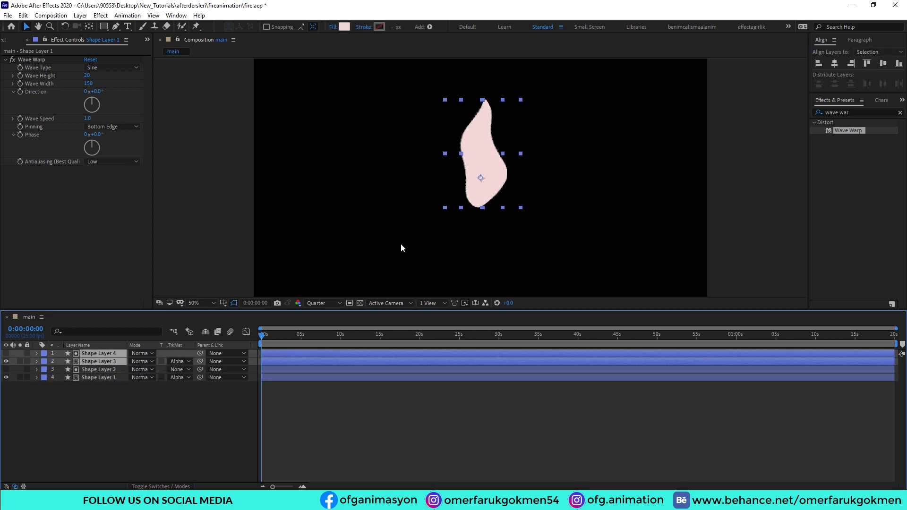
left_click_drag(481, 179, 497, 180)
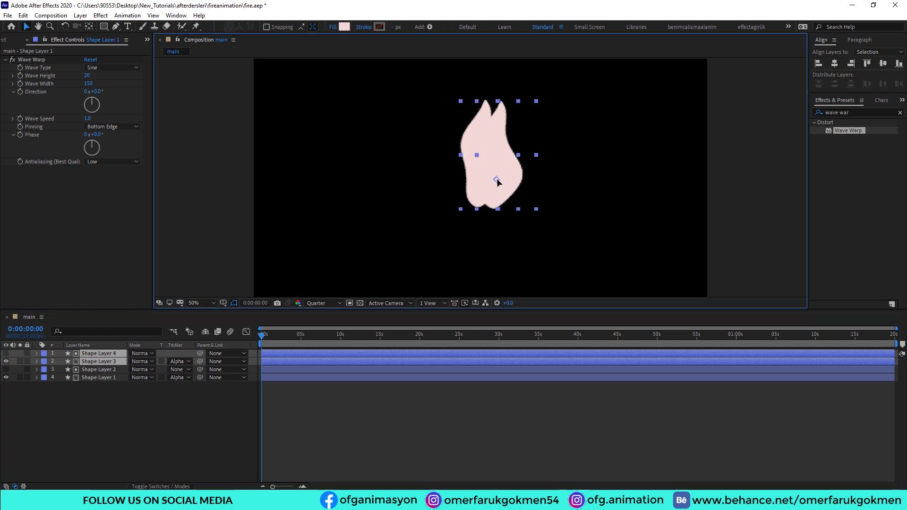
Step: Duplicate Shape Layers 3 and 4 and shift the new copies left as a third tip
left_click(112, 412)
left_click(104, 360)
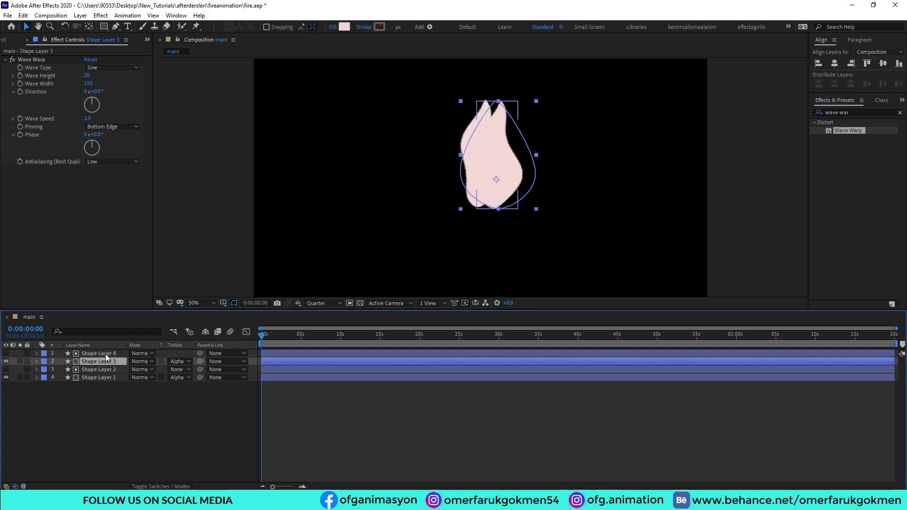
left_click(105, 354, "ctrl")
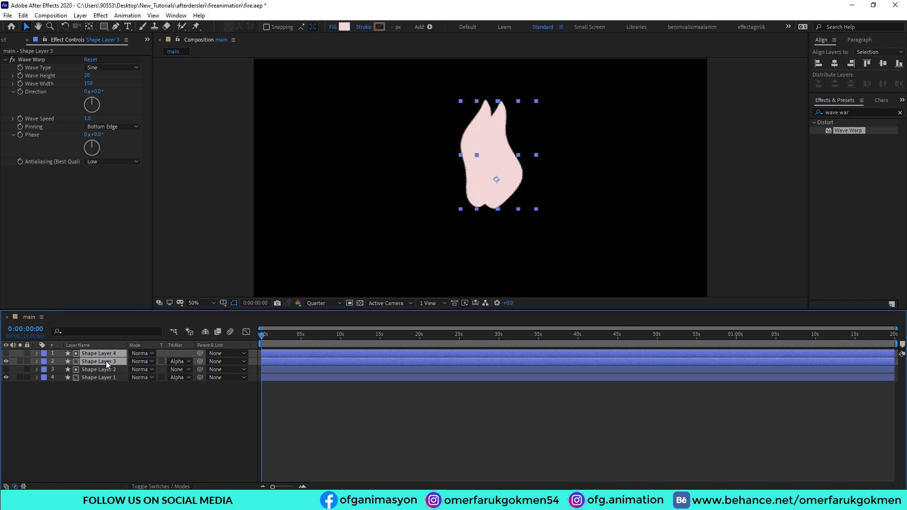
key("ctrl+d")
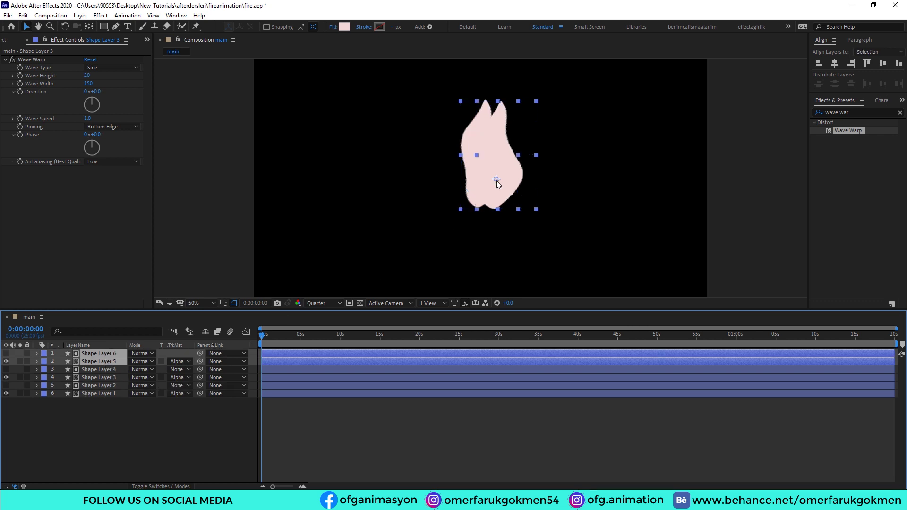
left_click_drag(497, 180, 464, 180)
left_click(93, 432)
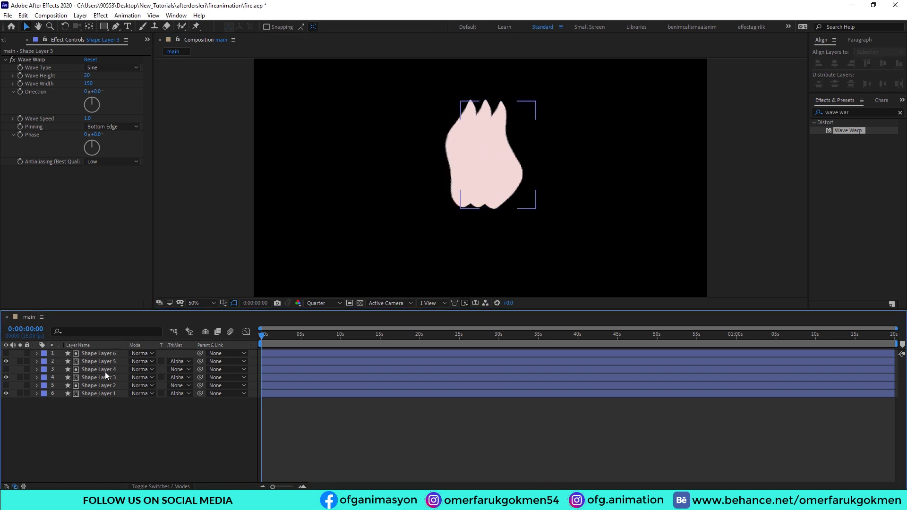
left_click(106, 372)
left_click(106, 374)
left_click(106, 369)
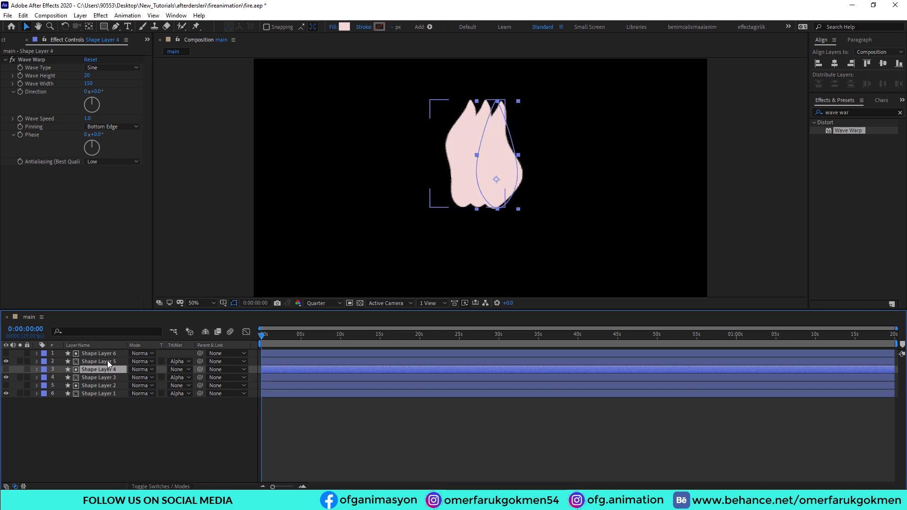
Step: Set Wave Height to 15 on Shape Layer 3 and 30 on Shape Layer 5
left_click(106, 359)
left_click(106, 375)
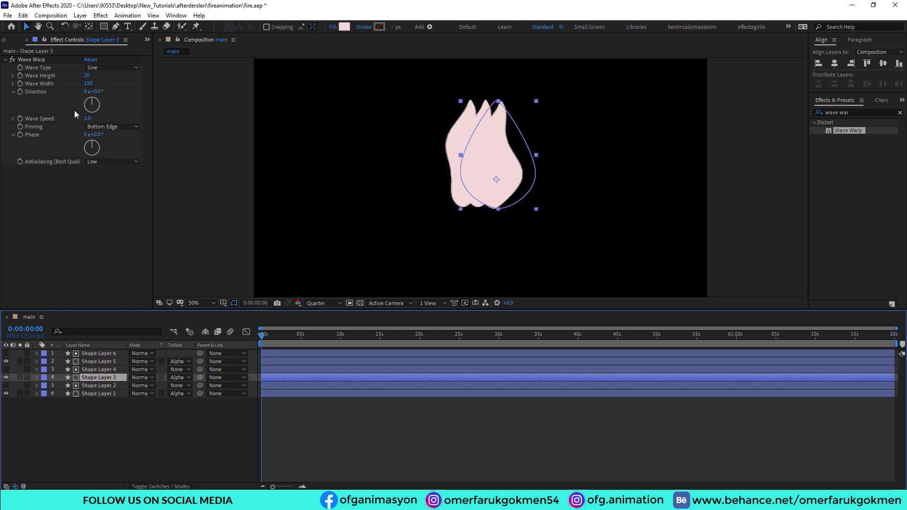
left_click(88, 77)
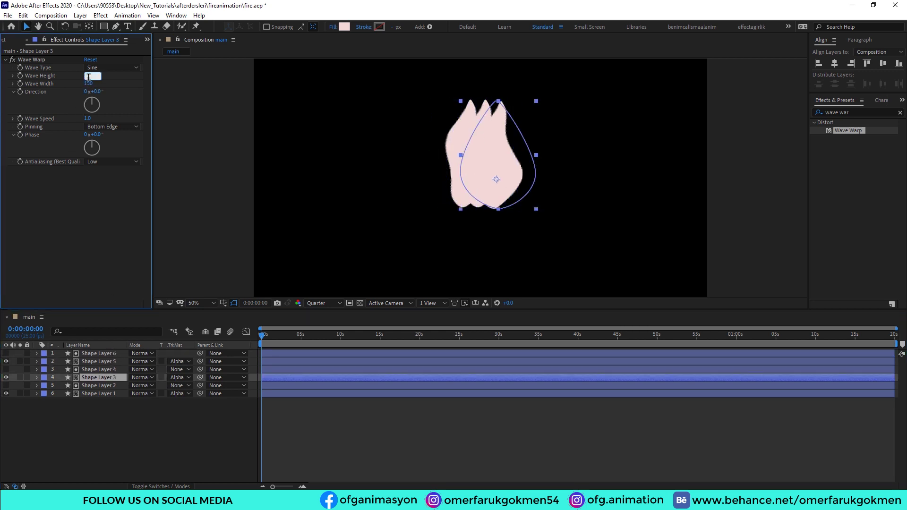
type("15")
key("Return")
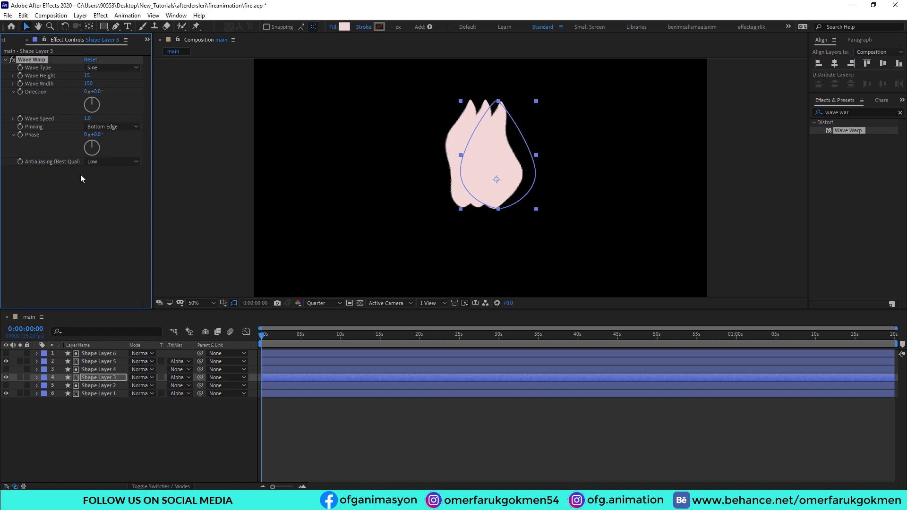
left_click(98, 362)
left_click(88, 76)
key("Return")
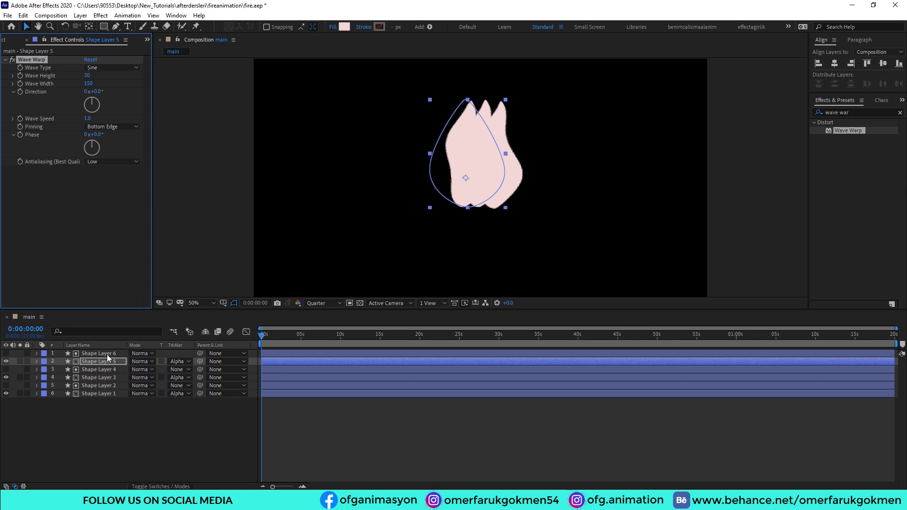
Step: Check Shape Layer 1's wave, then set Shape Layer 2's Wave Height to -20
left_click(102, 385)
left_click(100, 393)
left_click(101, 387)
left_click(101, 394)
left_click(101, 386)
left_click(101, 395)
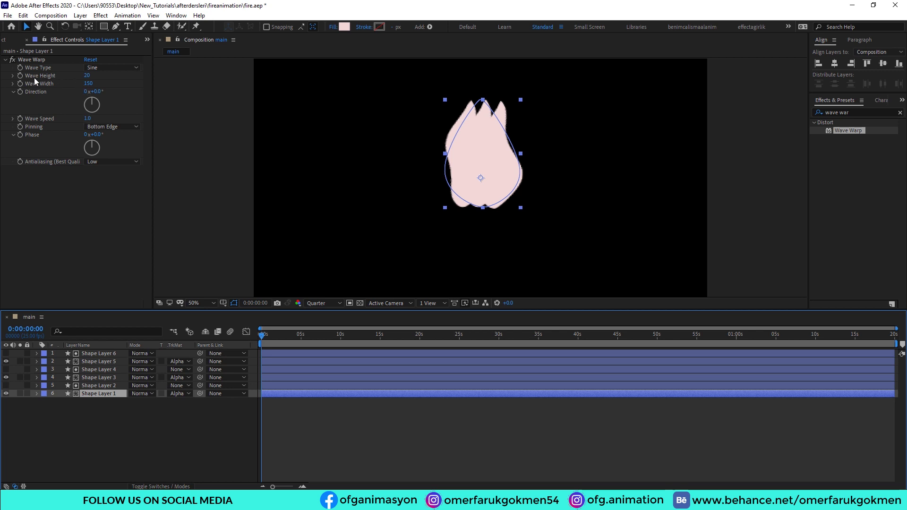
left_click(104, 384)
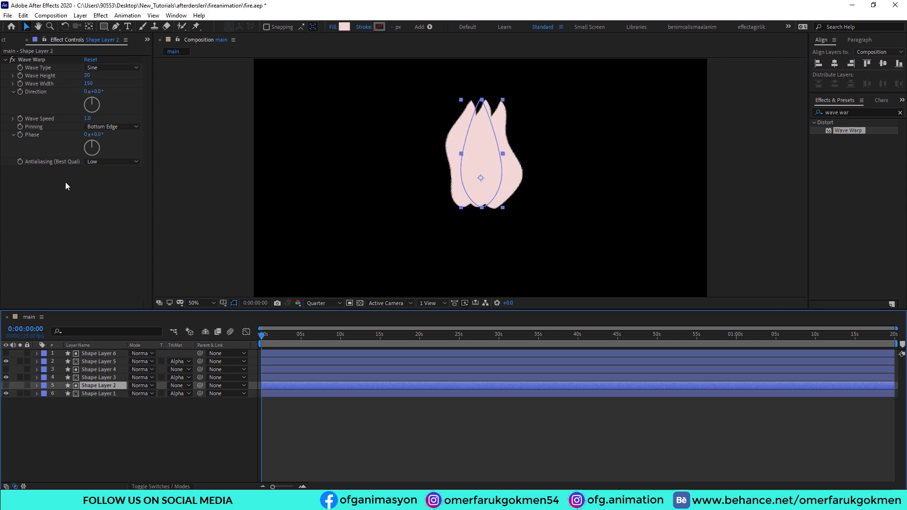
left_click(86, 75)
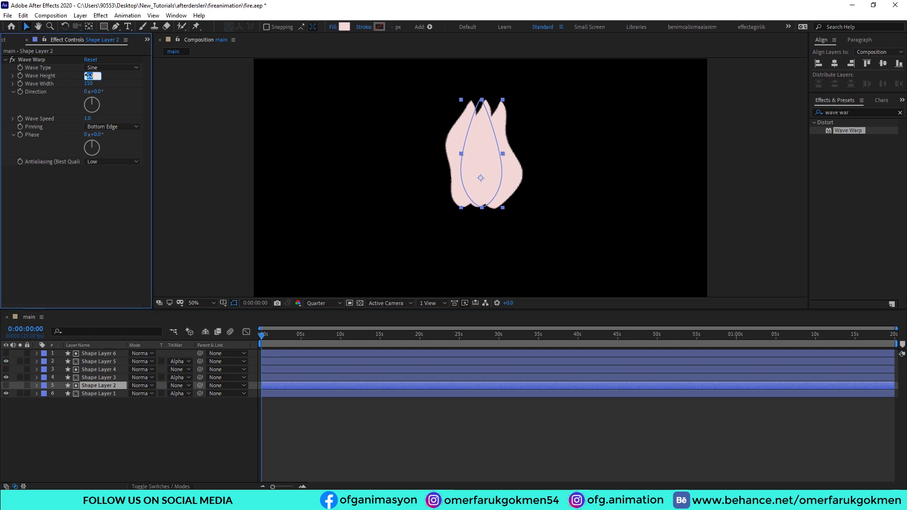
type("-20")
key("Return")
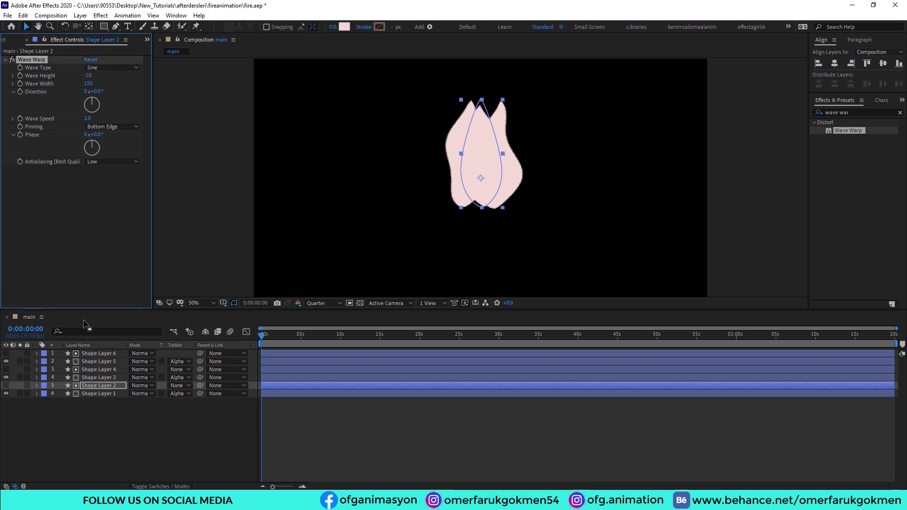
Step: Set Shape Layer 4's Wave Height to -15, correcting an initial 25
left_click(84, 370)
left_click(87, 376)
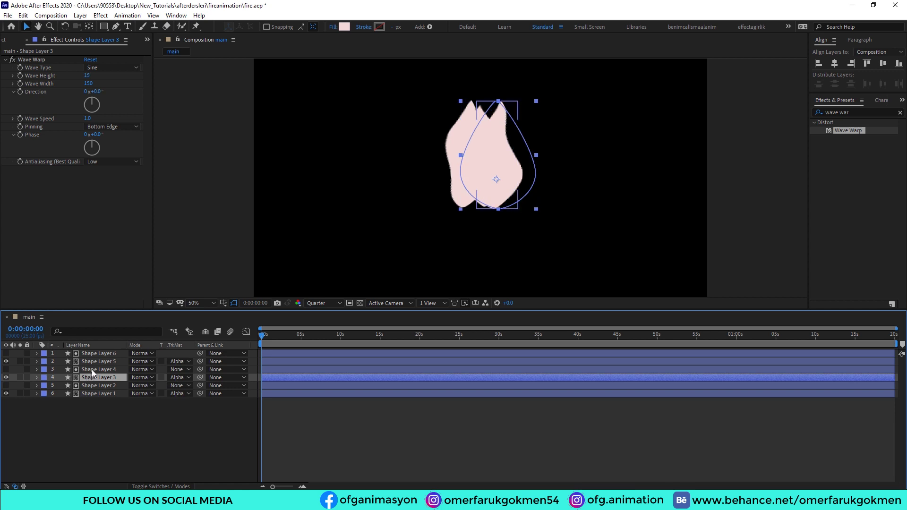
left_click(92, 370)
left_click(87, 76)
type("25")
key("Return")
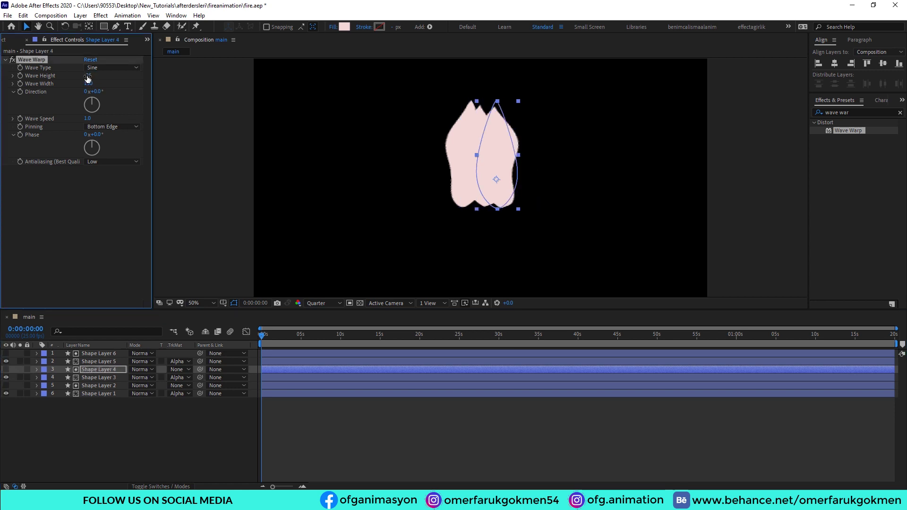
left_click(87, 76)
type("-15")
key("Return")
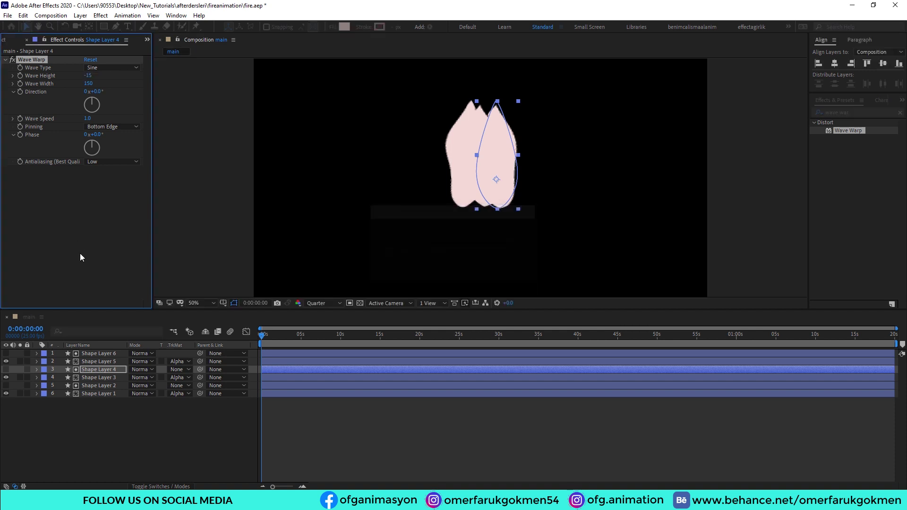
Step: Set Shape Layer 6's Wave Height to -30 and preview the rippling shapes
left_click(100, 361)
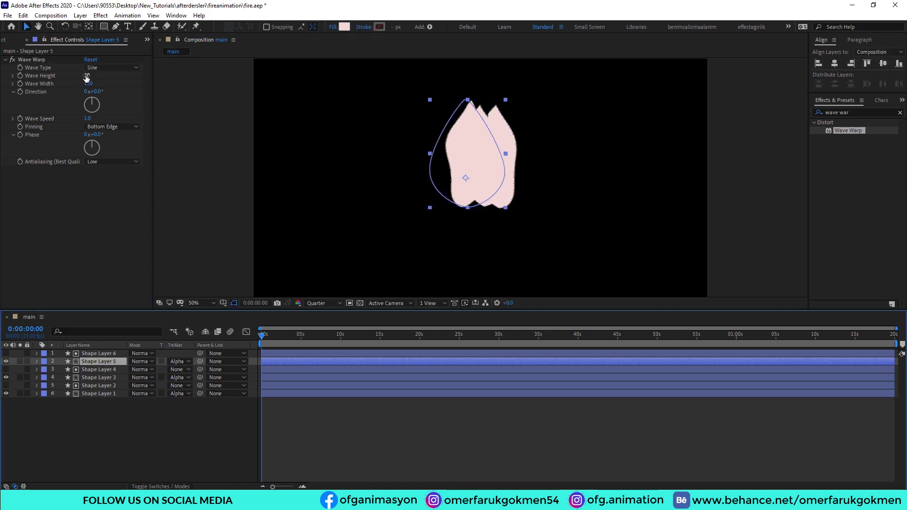
left_click(99, 354)
left_click(87, 76)
type("-30")
key("Return")
left_click(262, 404)
key("space")
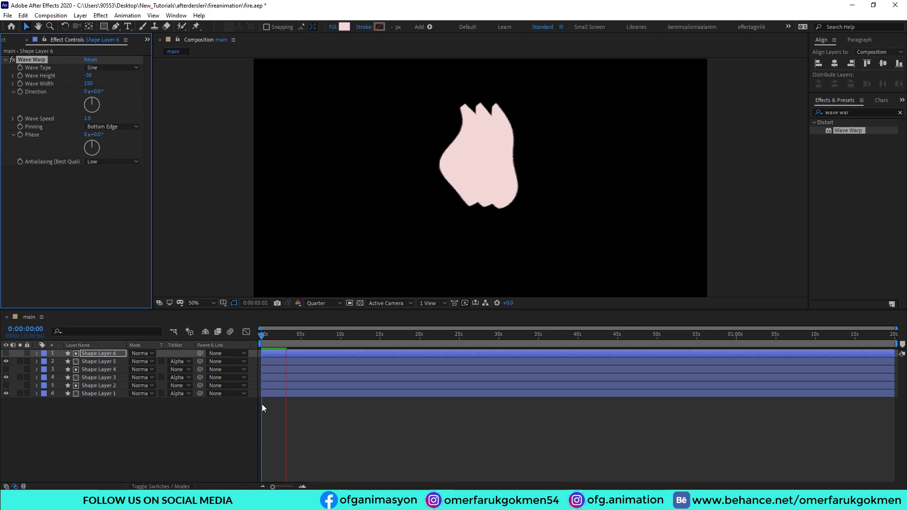
Step: Marquee-select the six shape layers, pre-compose them as 'fire', and preview the combined flame
left_click_drag(115, 407, 90, 353)
right_click(90, 353)
left_click(133, 301)
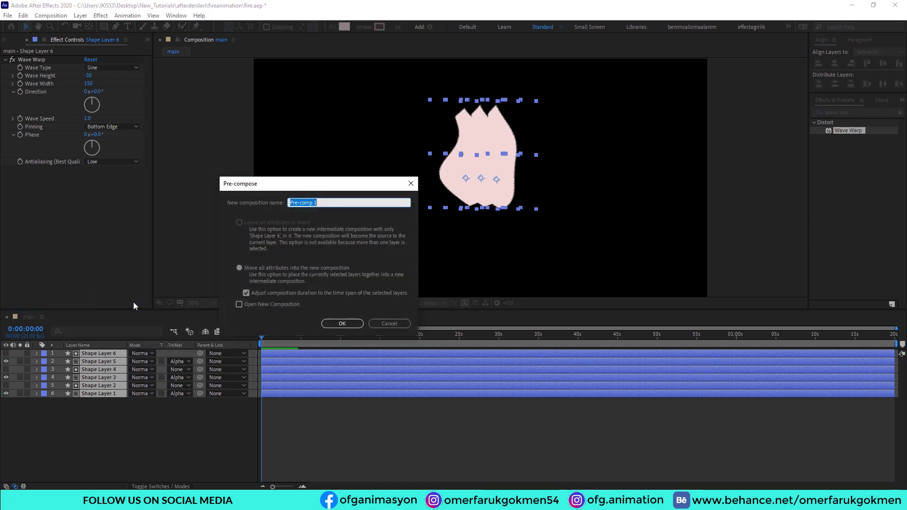
type("fire")
left_click(346, 326)
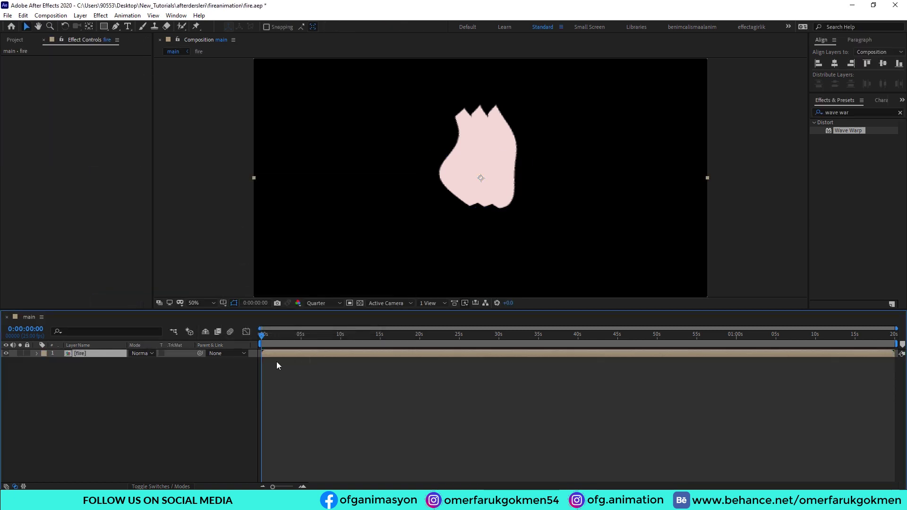
key("space")
key("space")
left_click(126, 383)
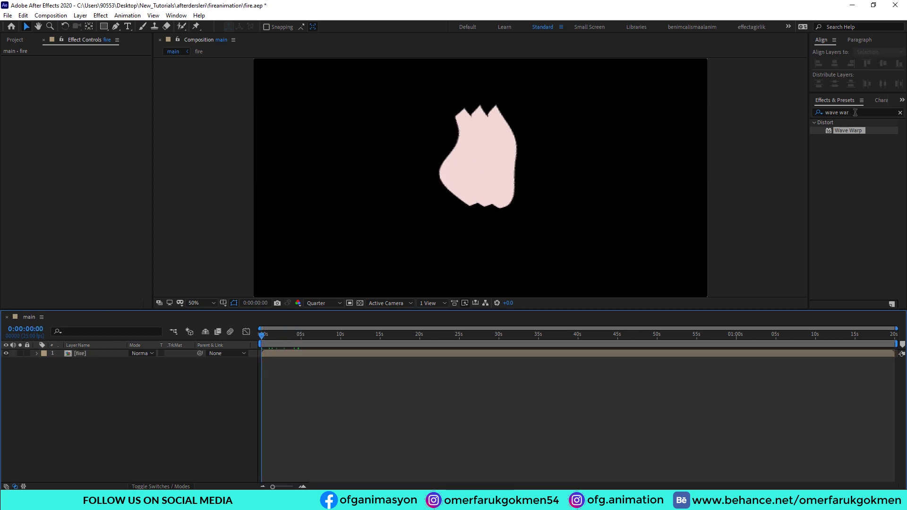
Step: Apply the Fill effect to the fire layer, colouring it red
left_click(855, 112)
type("f")
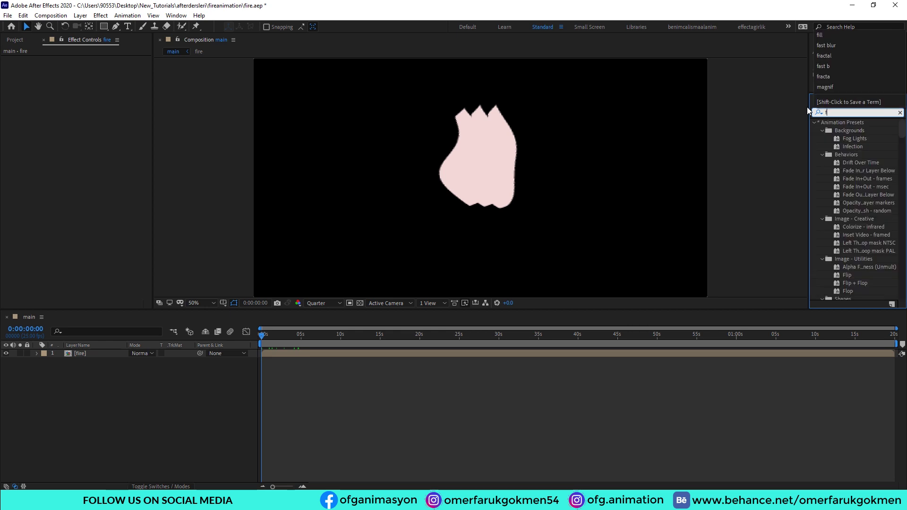
type("ill")
left_click_drag(848, 174, 482, 170)
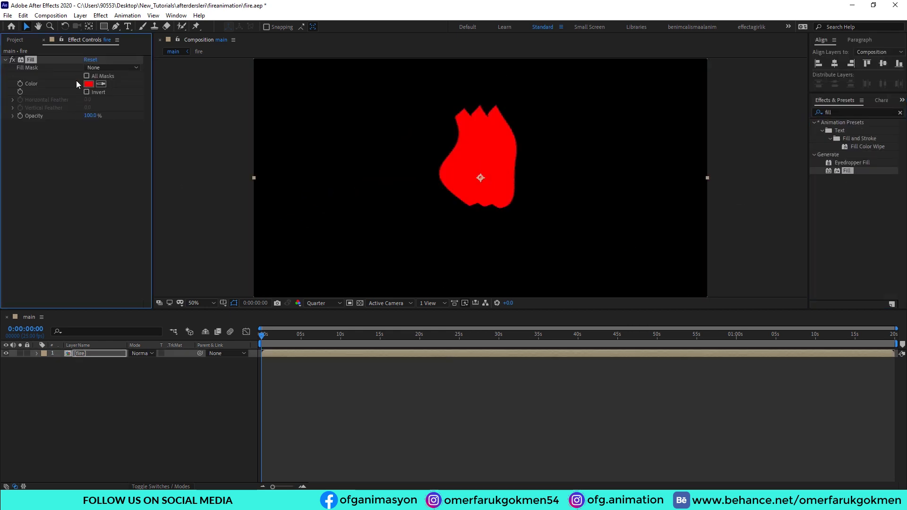
left_click(89, 353)
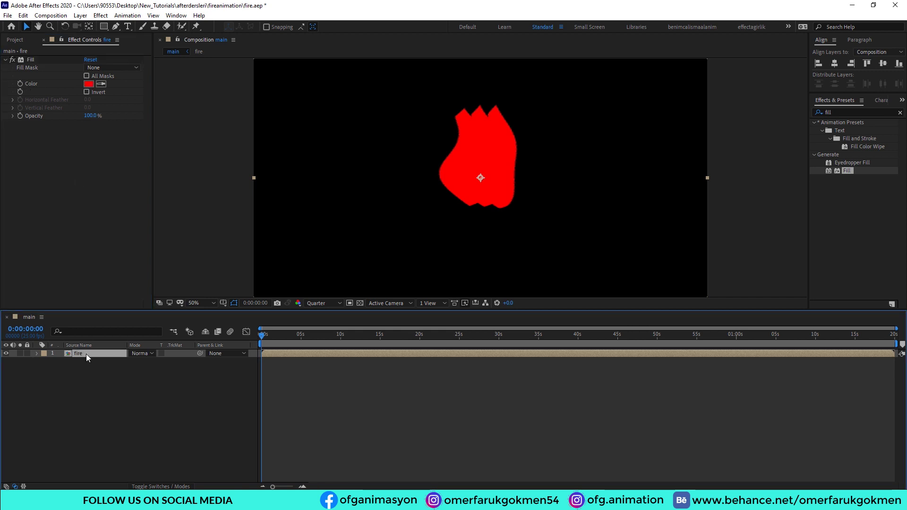
Step: Duplicate the fire layer and change the copy's Fill colour to red-orange FF4E00
key("ctrl+d")
left_click(93, 84)
left_click_drag(133, 285, 135, 283)
left_click(207, 167)
Step: Duplicate the top fire layer again and set its Fill colour to orange FF9000
left_click(85, 353)
key("ctrl+d")
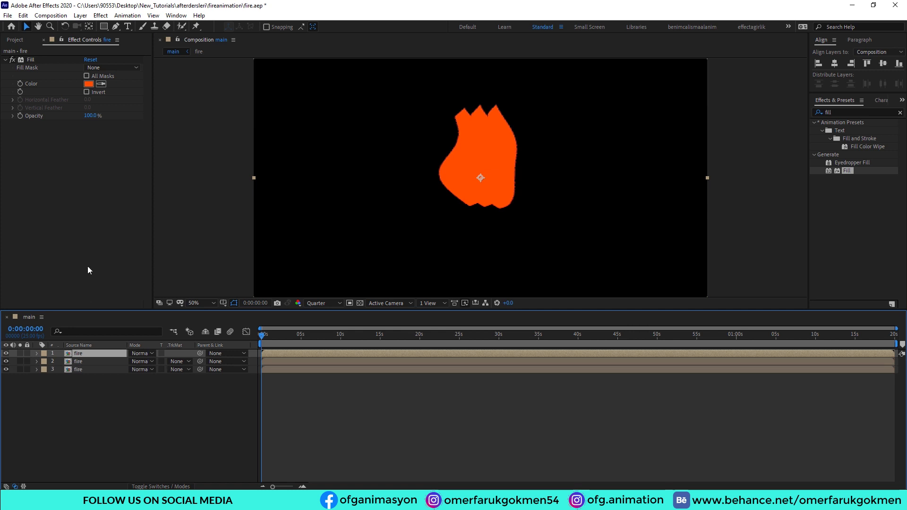
left_click(89, 86)
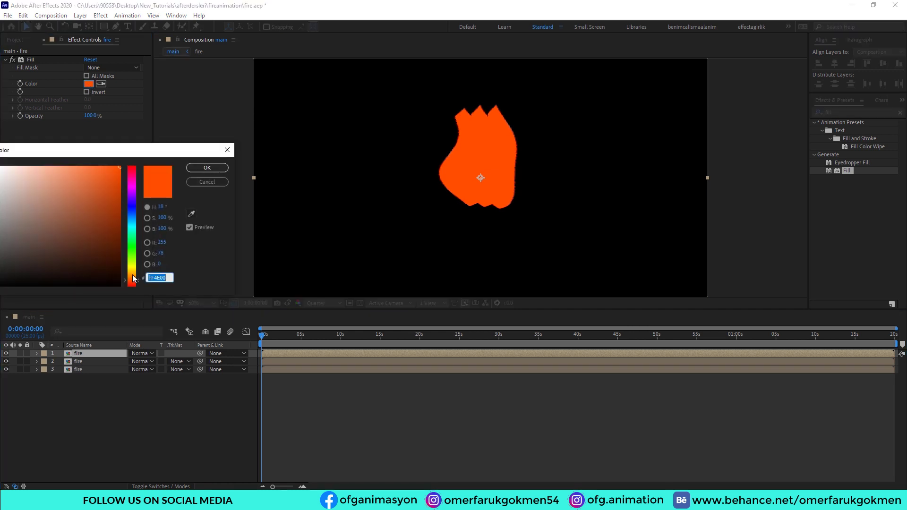
left_click_drag(132, 279, 132, 276)
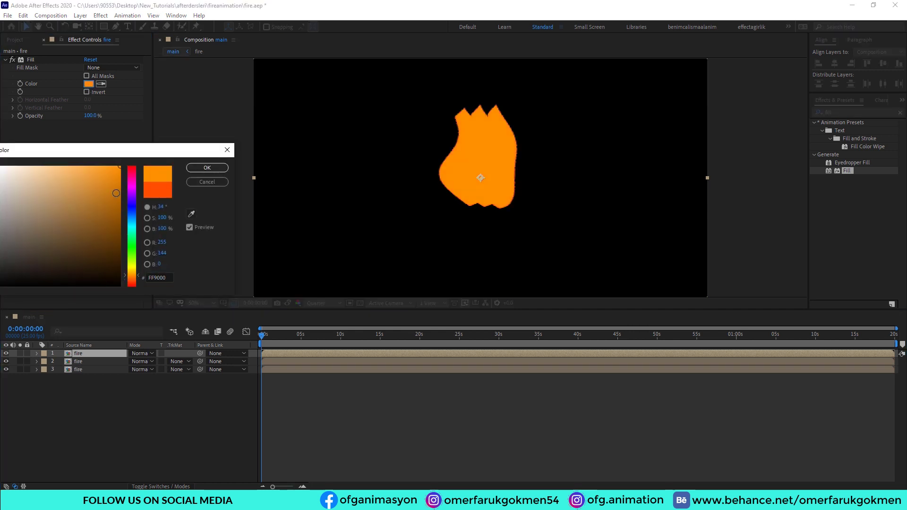
left_click(207, 168)
left_click(82, 367)
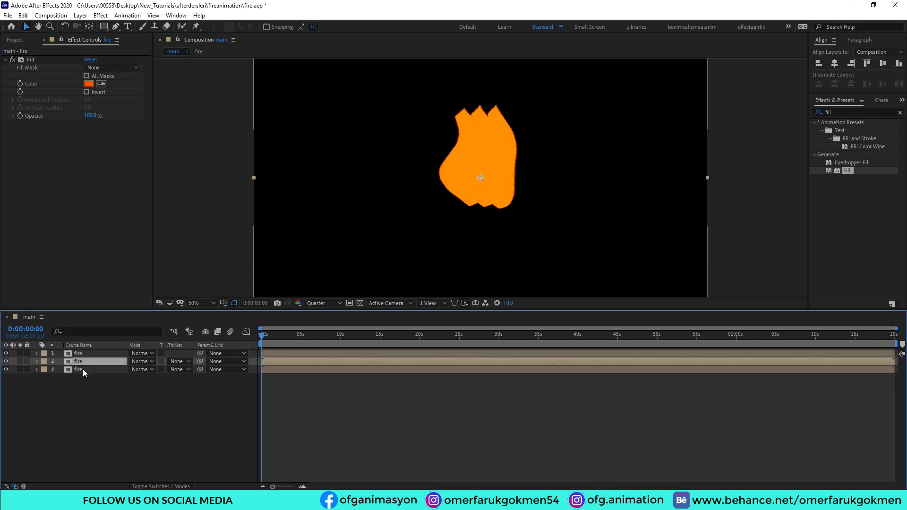
Step: Scale the middle fire copy to 77% and the top to 51%, then move the smallest flame lower
left_click(82, 362)
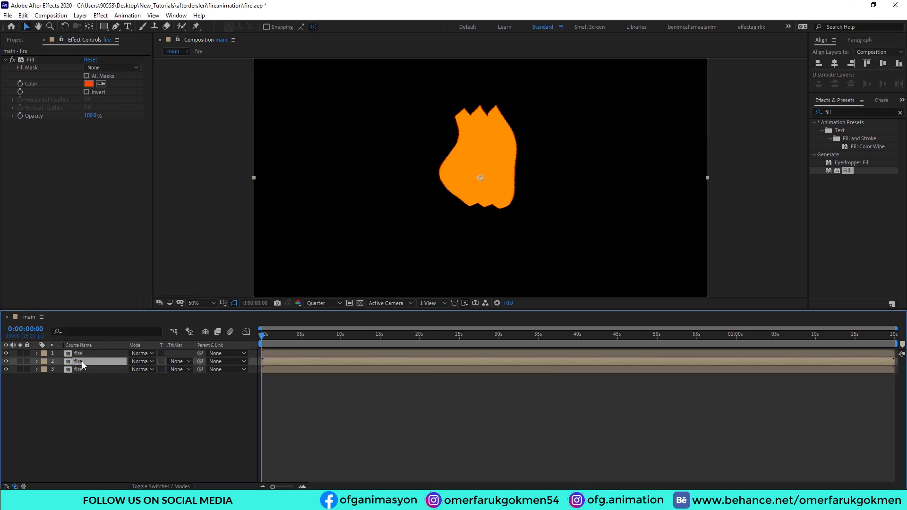
key("s")
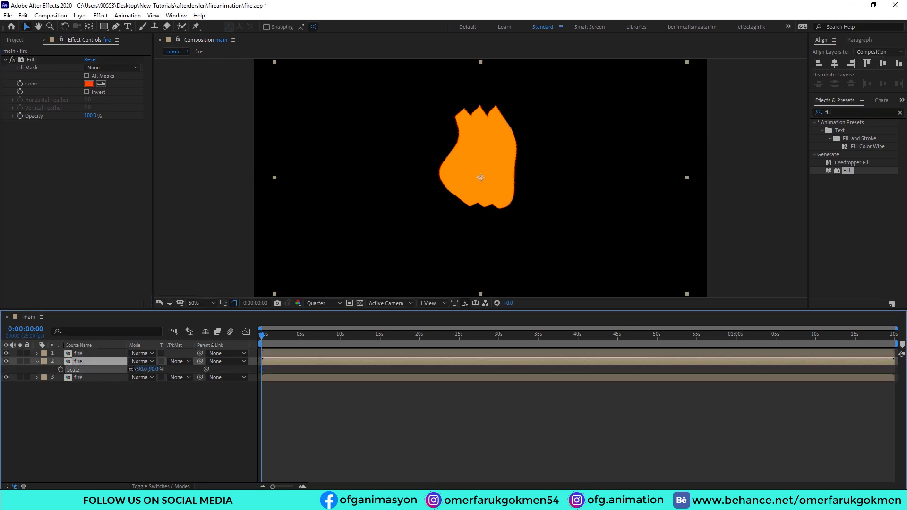
left_click(84, 354)
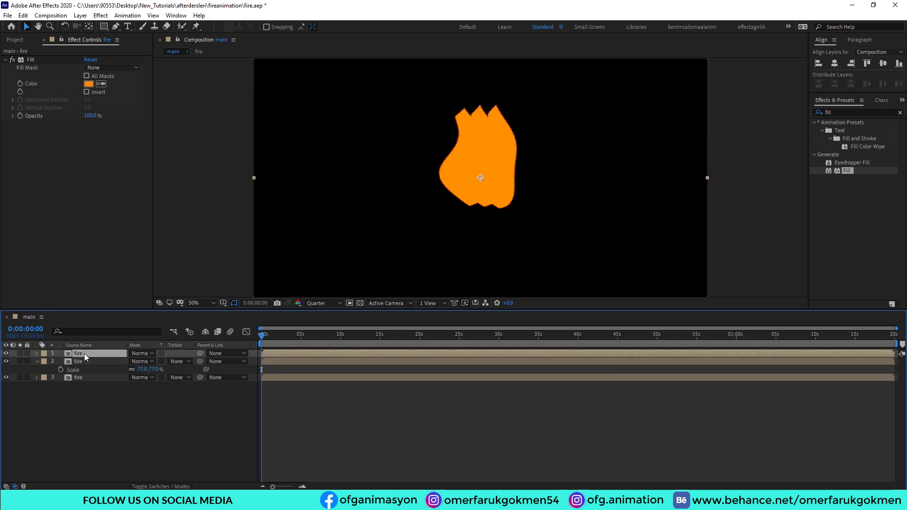
key("s")
left_click_drag(144, 361, 124, 363)
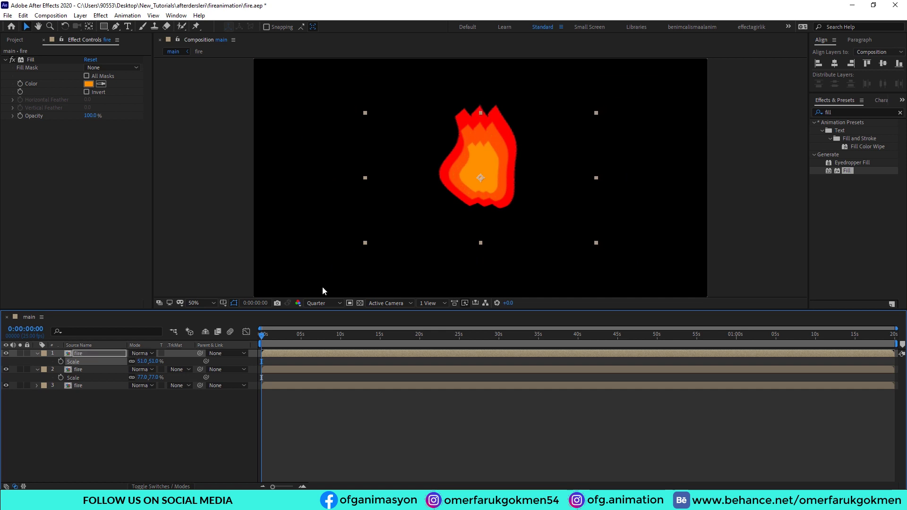
left_click_drag(262, 336, 234, 337)
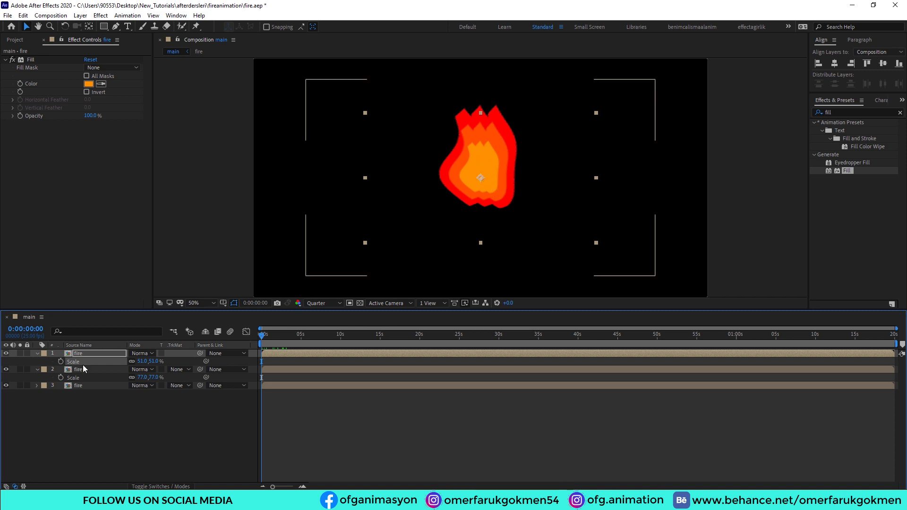
left_click_drag(485, 180, 483, 189)
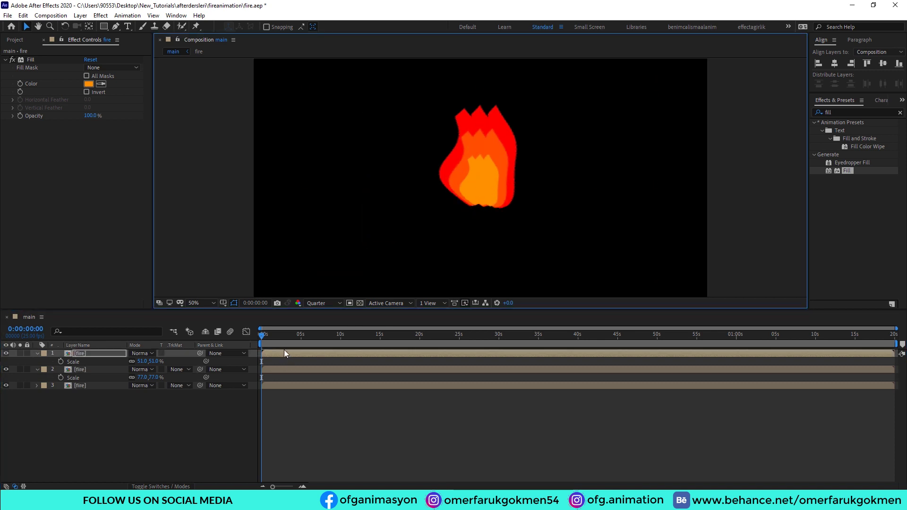
key("space")
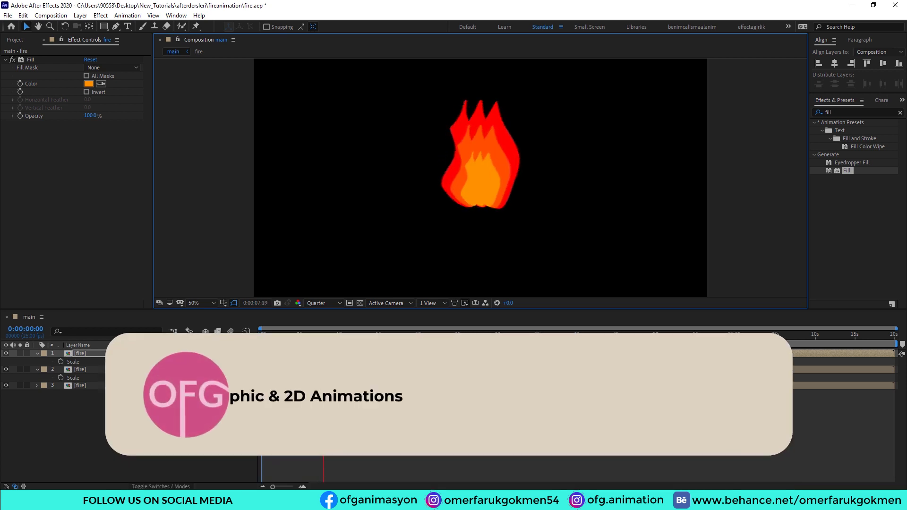
key("space")
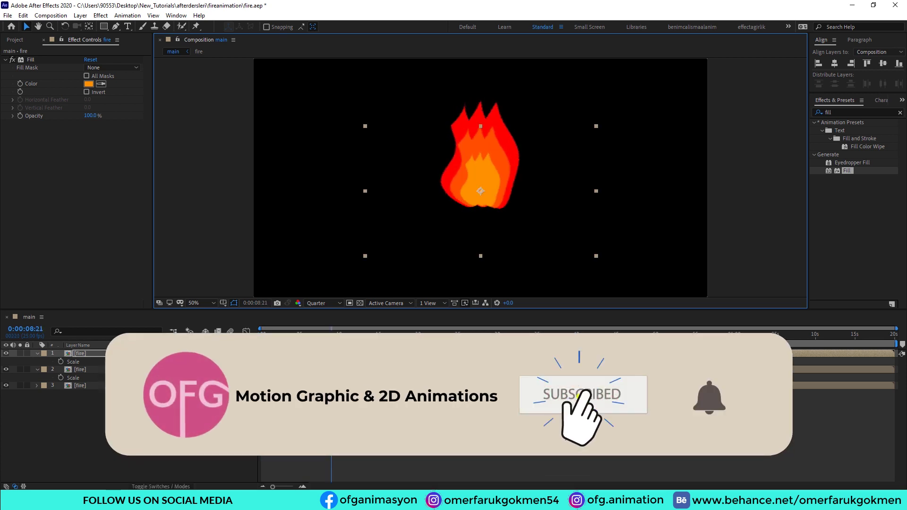